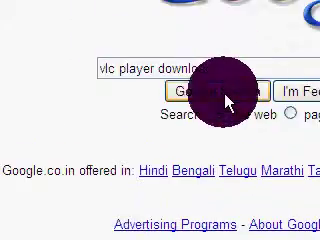
Run the Google search for 'vlc player download'.
left_click(225, 100)
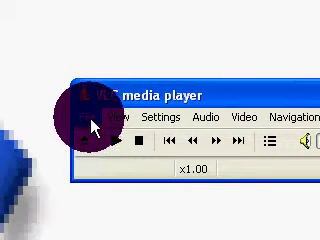
Select Best of both world.flv from My Documents in VLC's Open dialog.
left_click(90, 118)
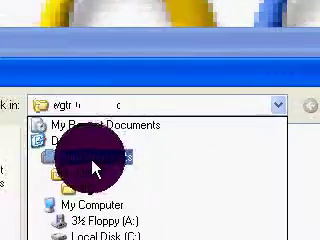
left_click(90, 163)
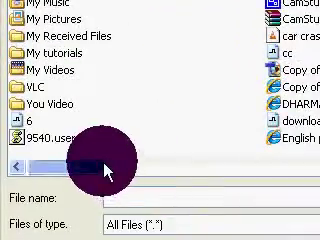
mouse_move(105, 171)
left_mouse_down()
mouse_move(158, 171)
mouse_move(168, 145)
left_mouse_up()
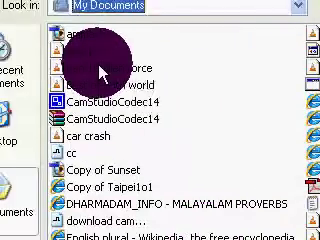
left_click(58, 47)
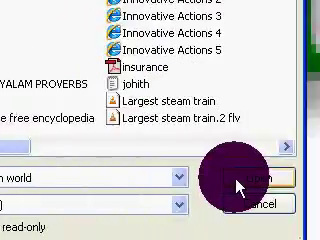
left_click(237, 187)
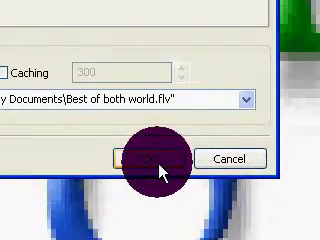
Open the video, then start the Transcode/Save to file wizard with its playlist entry as input.
left_click(158, 166)
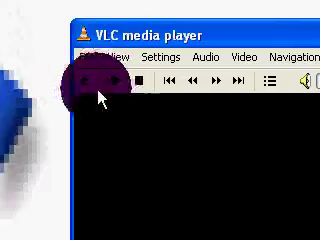
left_click(86, 60)
left_click(106, 178)
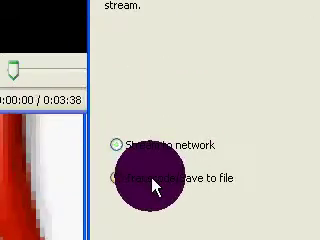
left_click(160, 177)
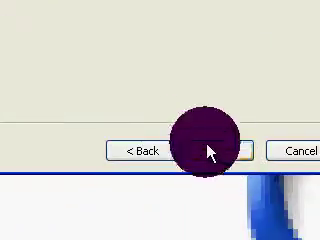
left_click(208, 152)
left_click(88, 88)
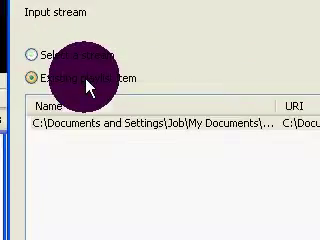
left_click(106, 124)
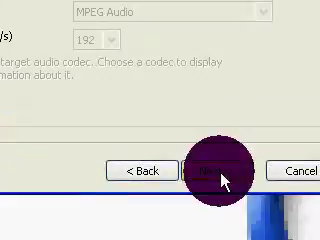
left_click(218, 171)
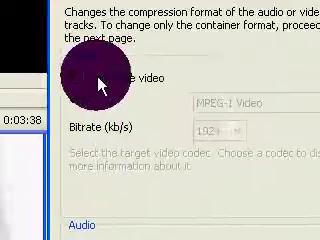
Enable video transcoding with WMV 3 and audio transcoding with MP3.
left_click(100, 85)
left_click(218, 106)
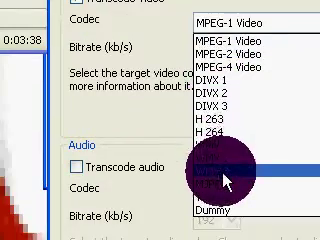
left_click(225, 180)
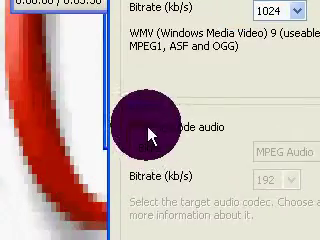
left_click(150, 135)
left_click(226, 152)
left_click(230, 170)
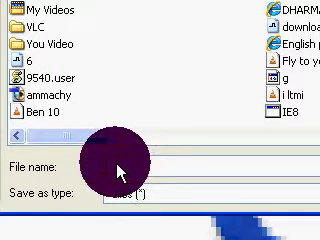
Edit the Save dialog's file name field to qwerty.avi for the transcoded output.
left_click(118, 172)
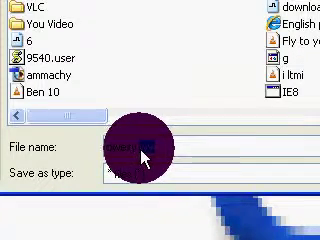
type("avi")
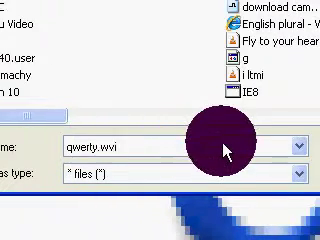